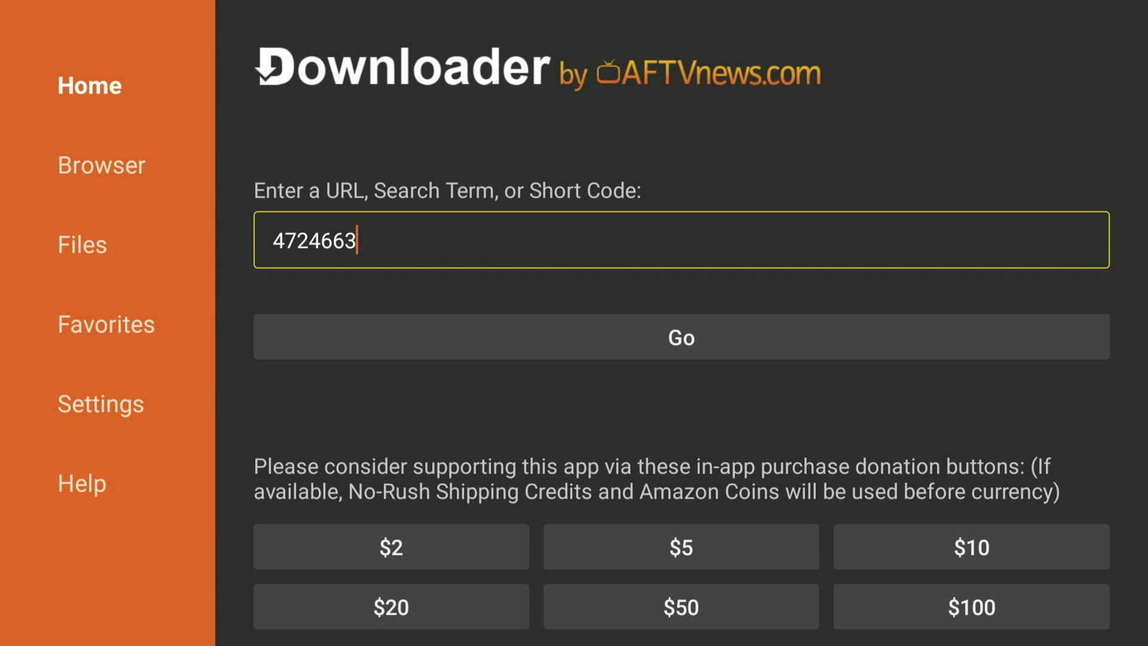
Step: Submit short code 4724663 in Downloader to fetch the 58.3 MB Dreamstreams3.0.apk and reach its install prompt
key(Down)
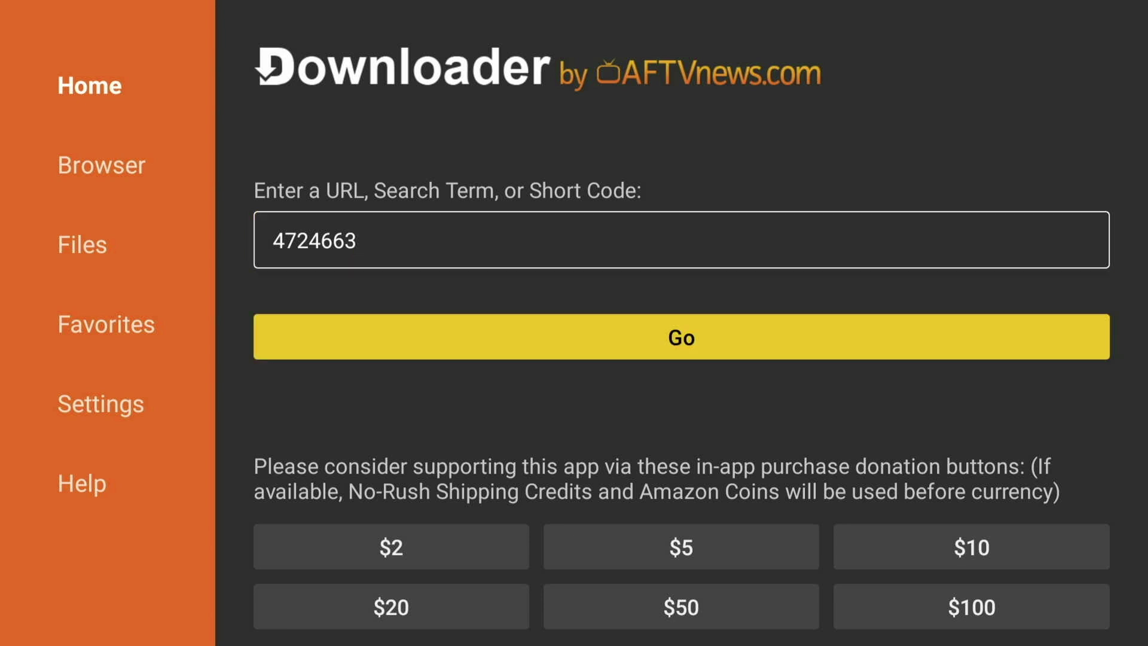
key(Return)
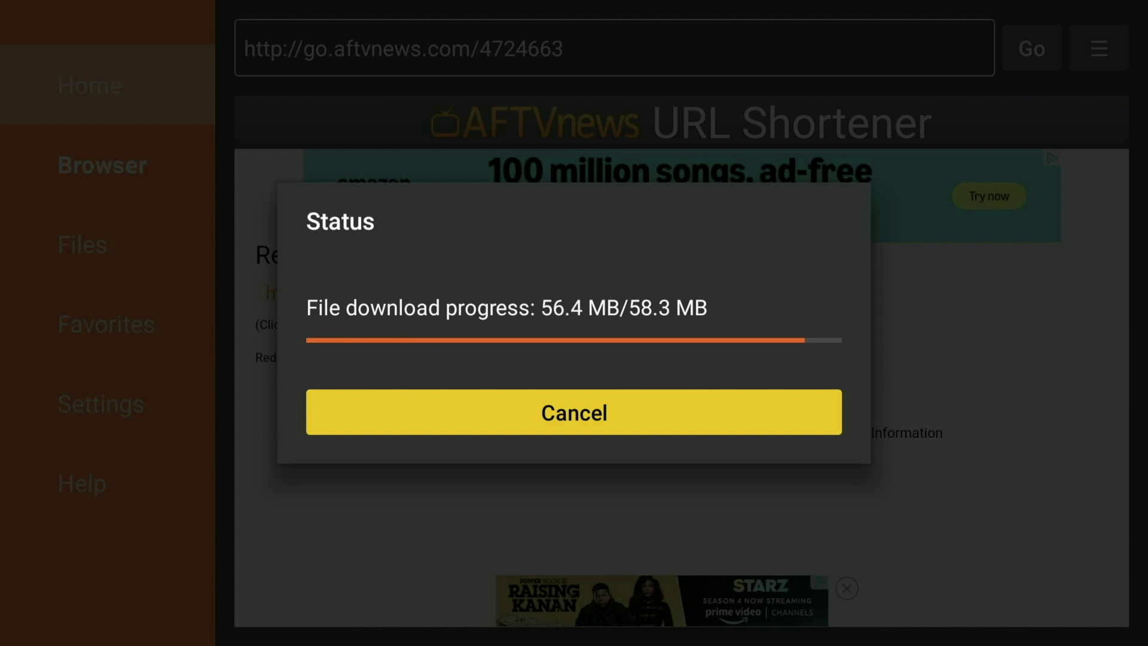
key(Right)
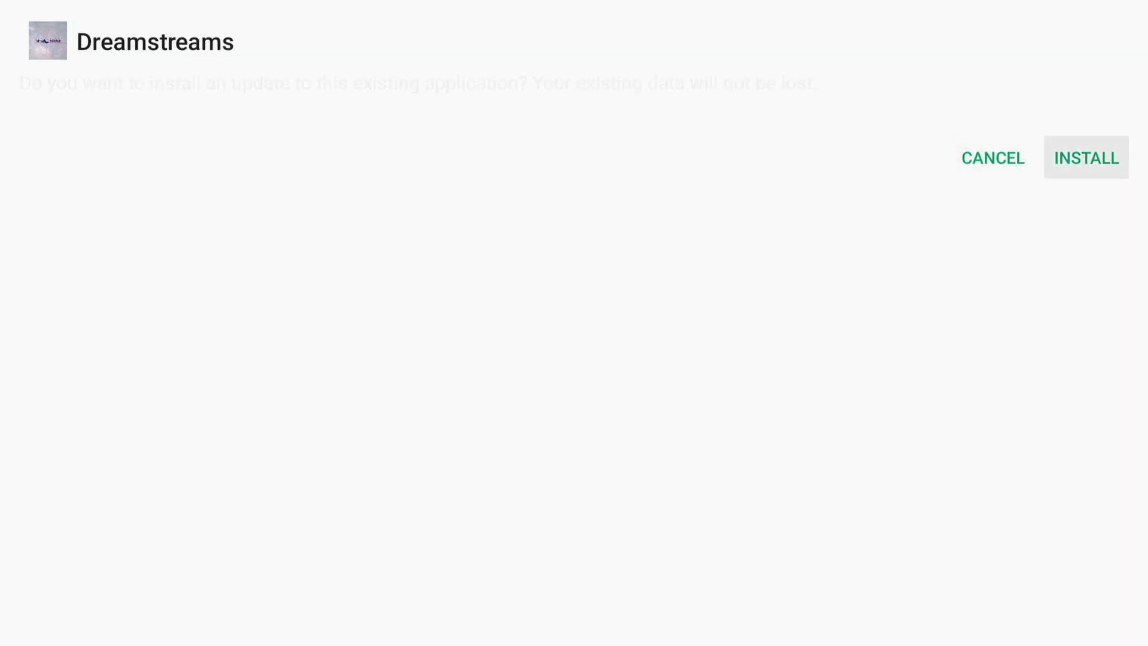
Step: Install the Dreamstreams update and launch the app to its add-playlist welcome screen
key(Return)
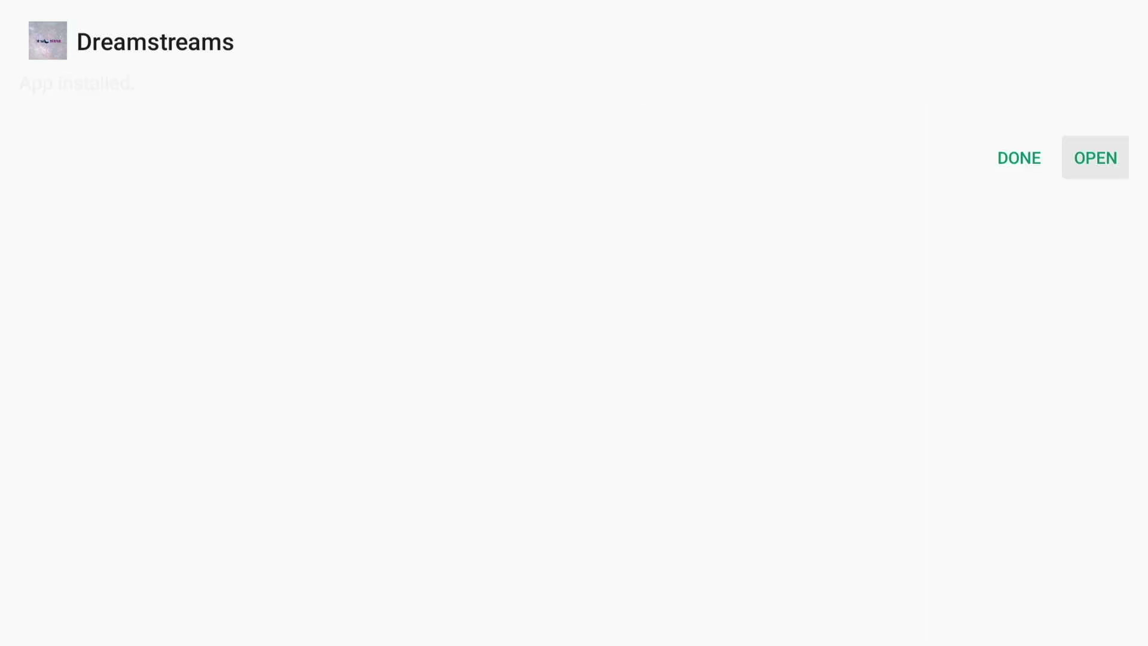
key(Return)
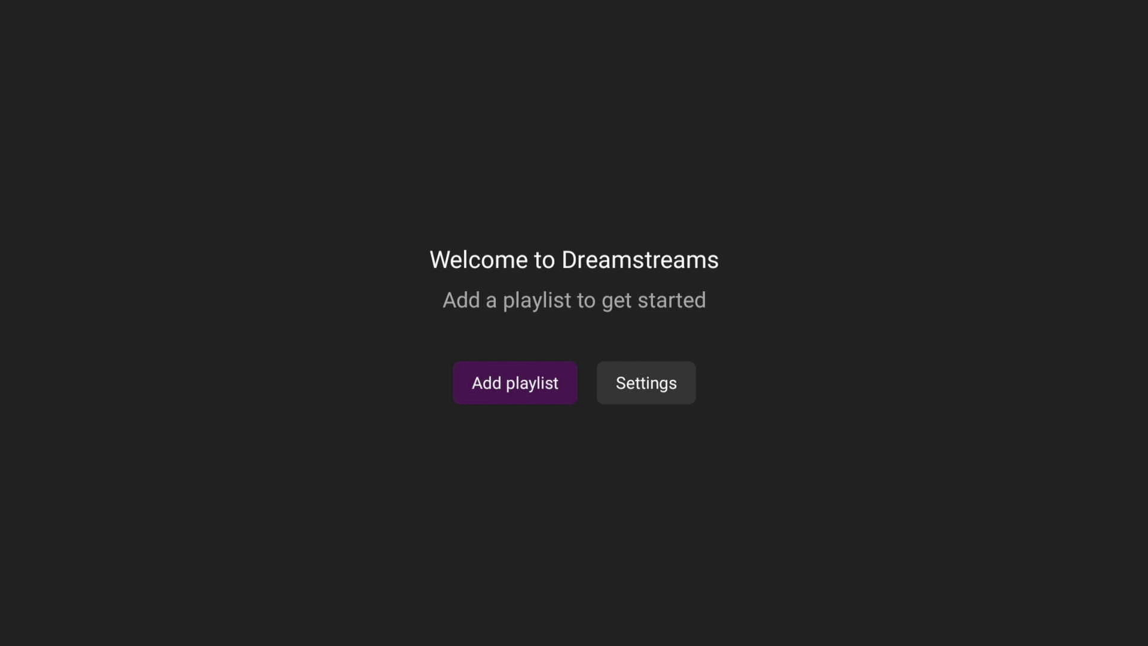
Step: Add a playlist for the Dreamstreams service with Include TV channels and Include VOD both kept checked, then continue
key(Return)
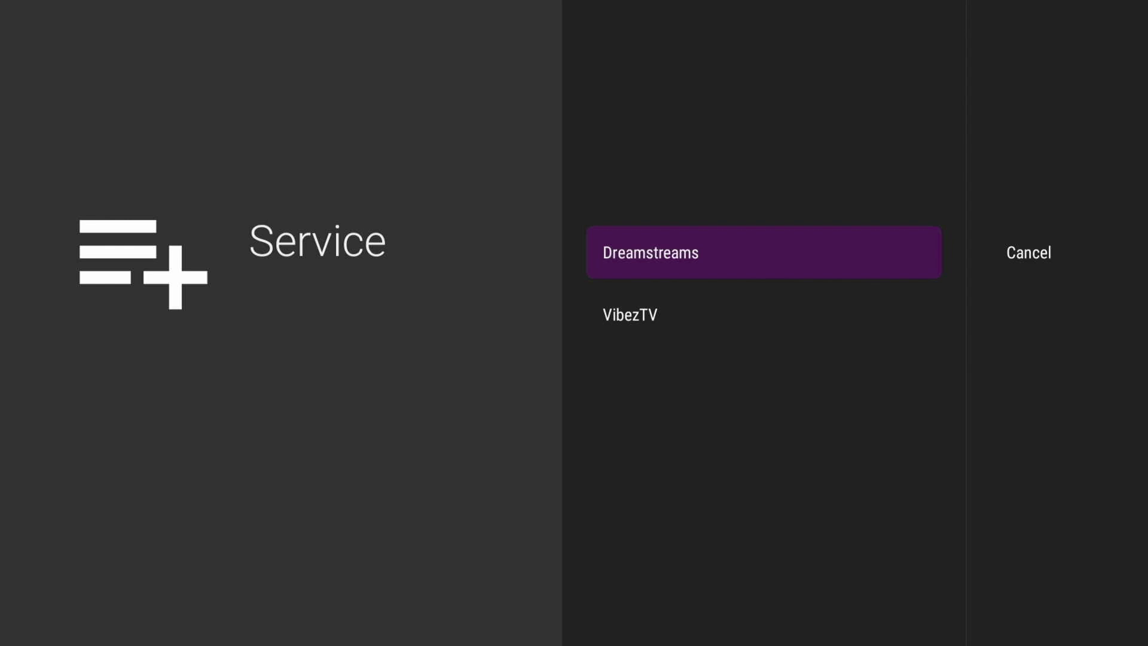
key(Return)
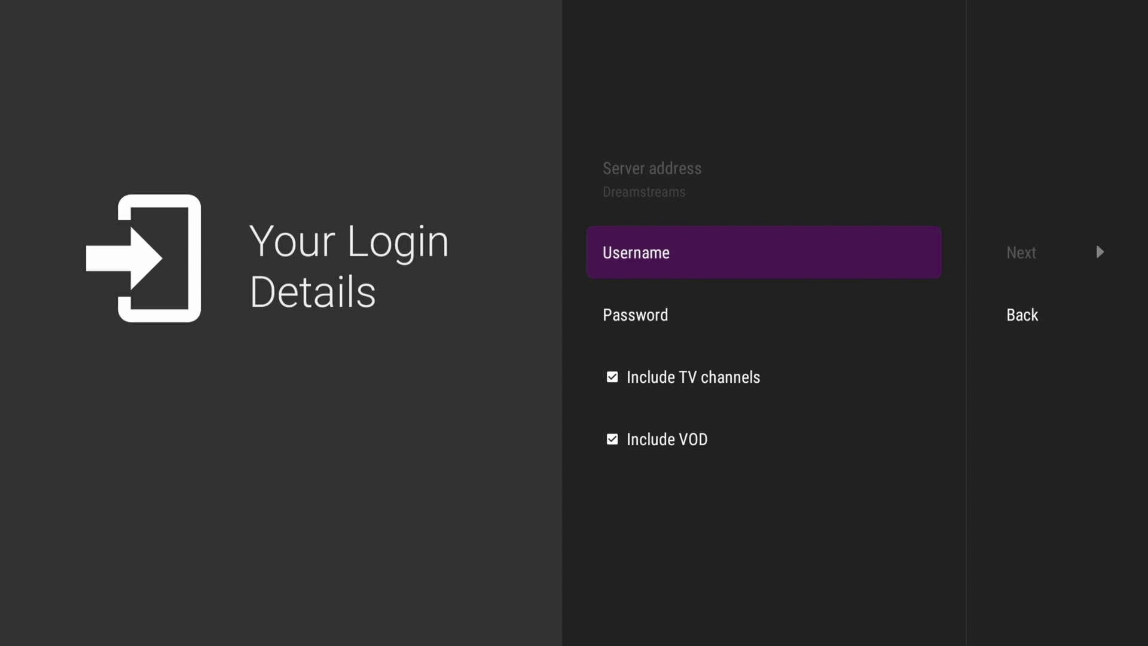
key(Down)
key(Down)
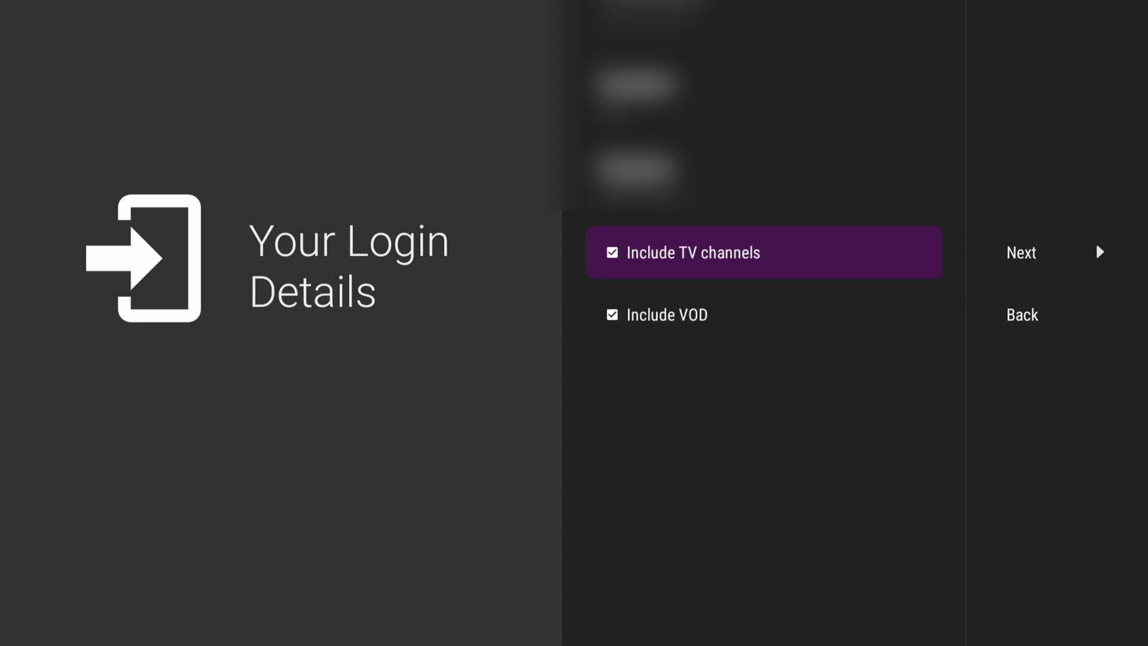
key(Down)
key(Up)
key(Down)
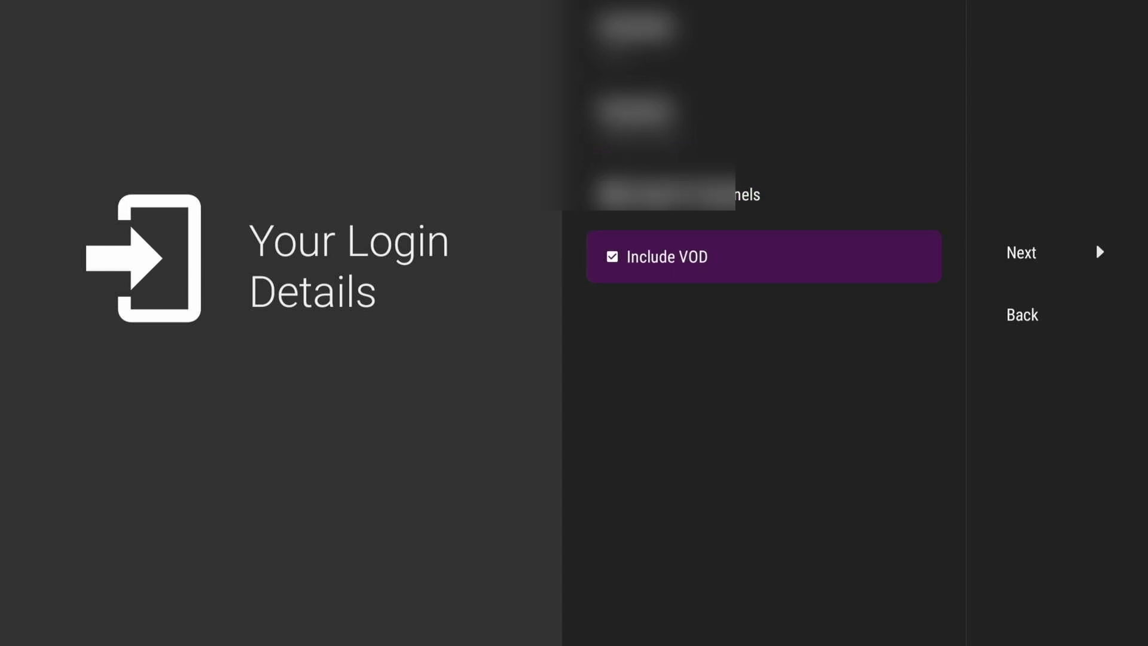
key(Up)
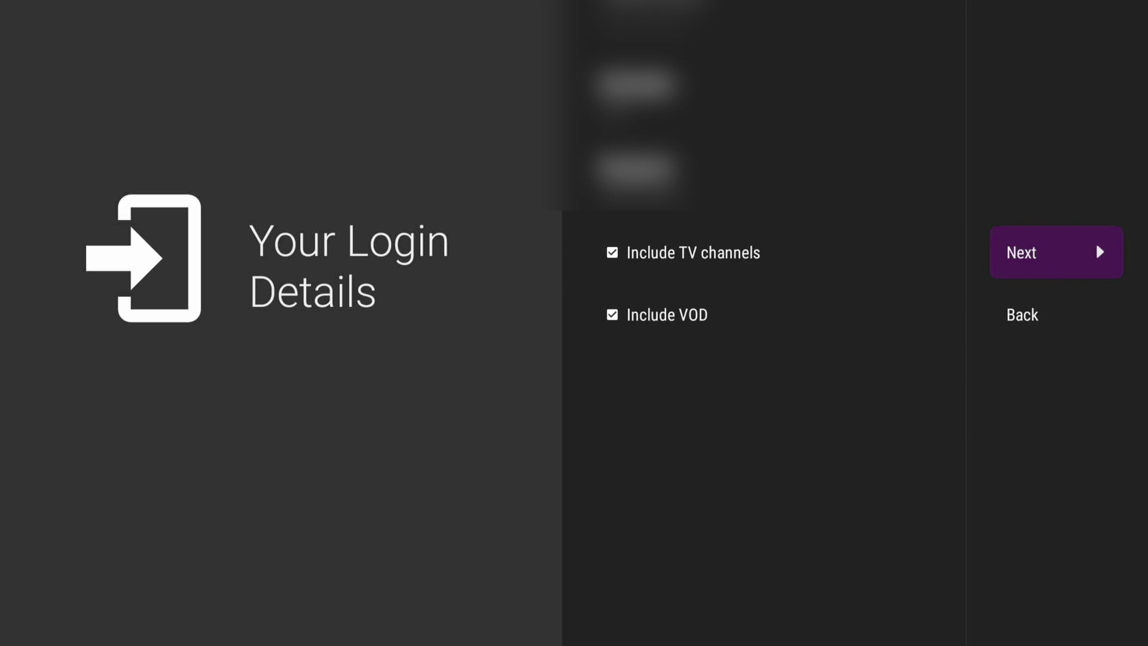
key(Return)
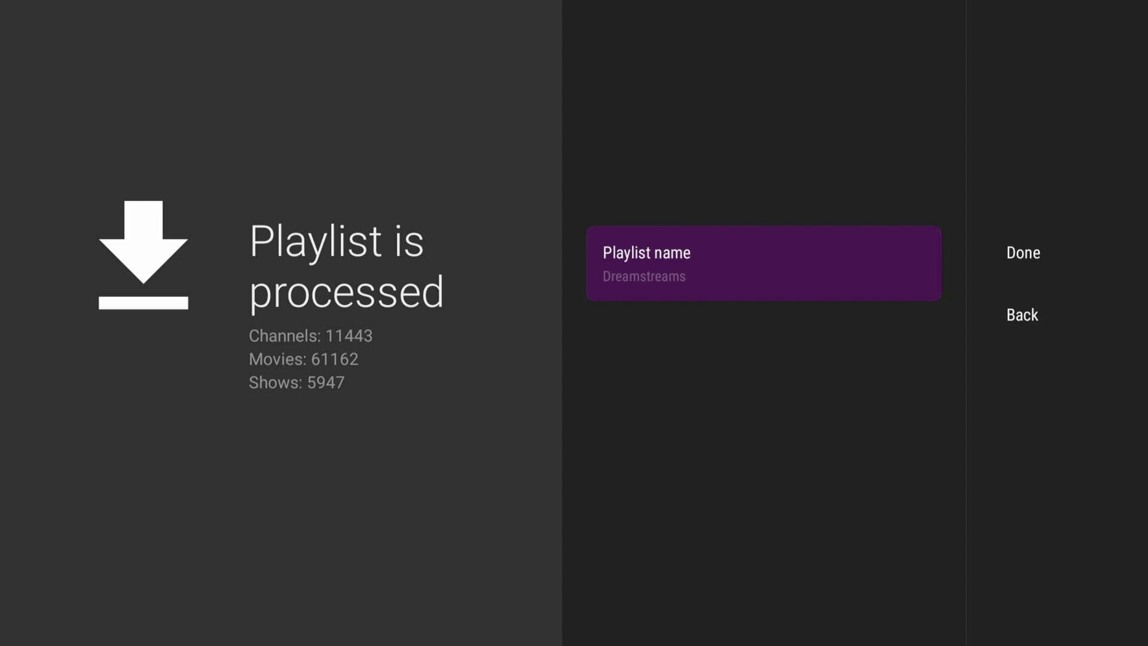
Step: Finish the processed playlist with Done and play the US: A&E channel full screen from the loaded guide
key(Right)
key(Return)
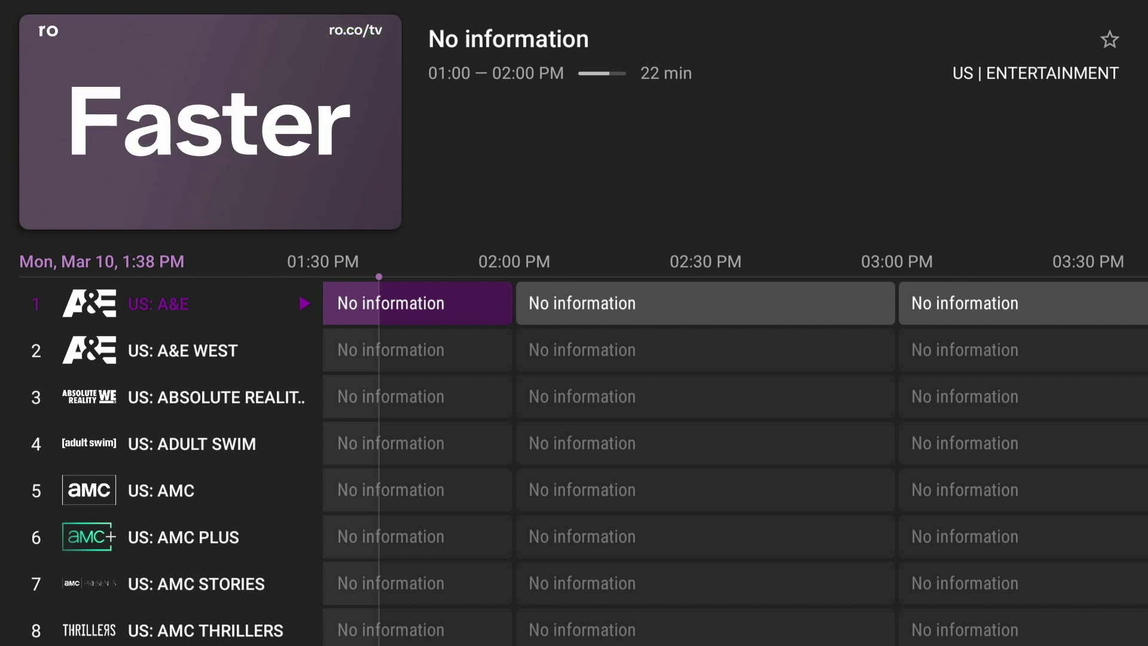
key(Return)
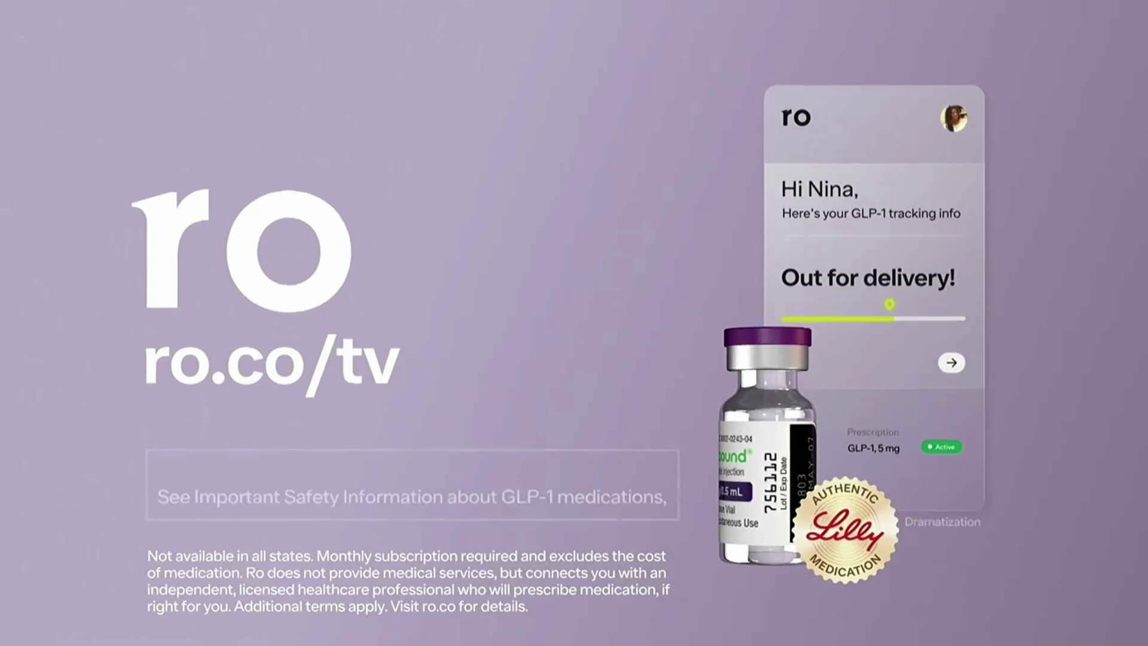
Step: Leave full-screen playback and switch the guide to the US | MOVIE NETWORKS channel group
key(Escape)
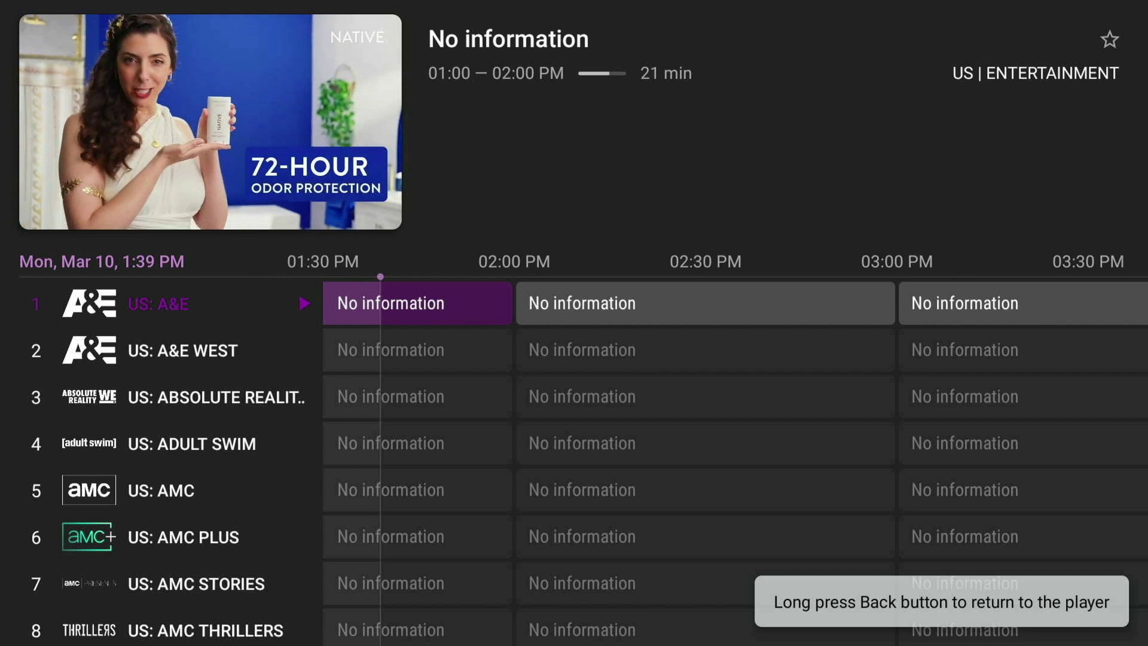
key(Left)
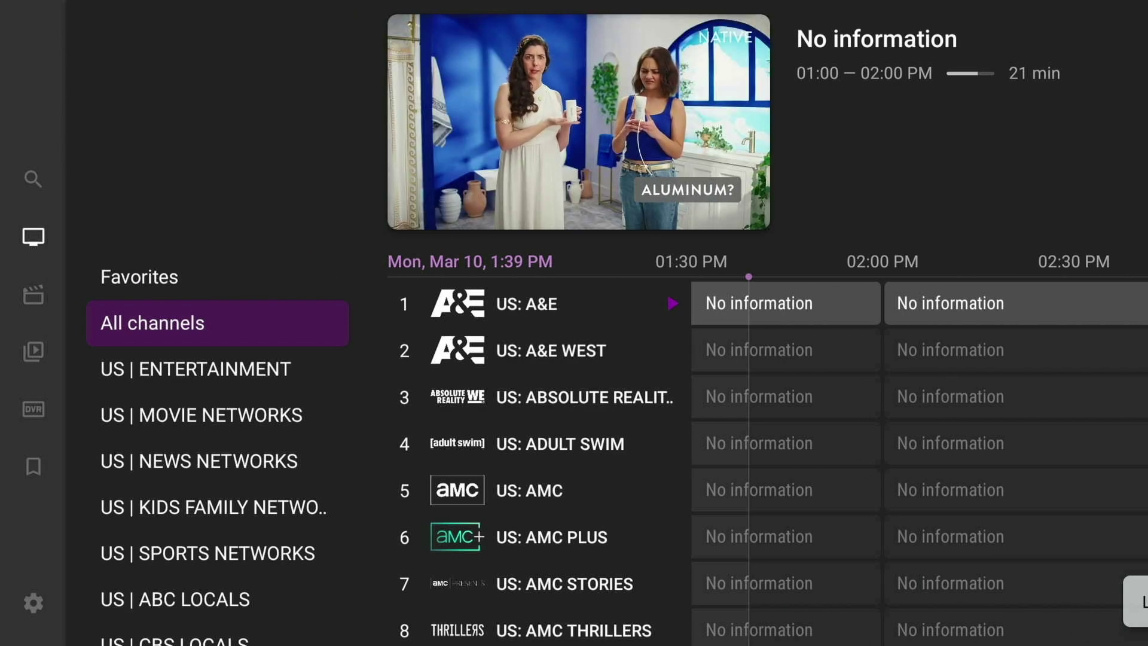
key(Down)
key(Down)
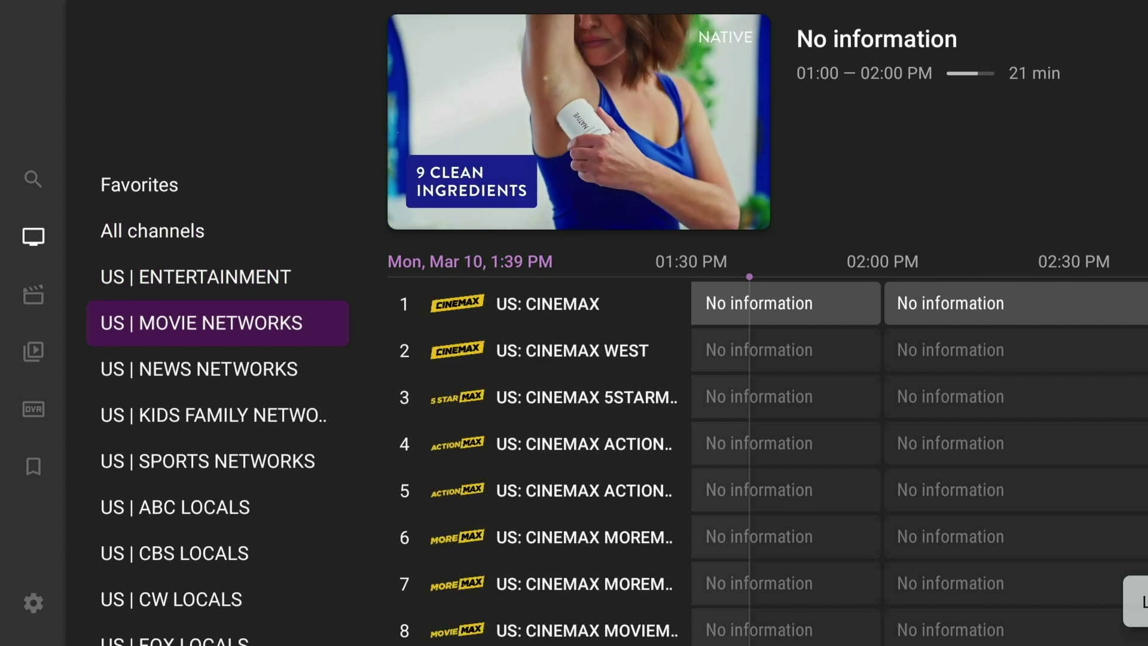
key(Right)
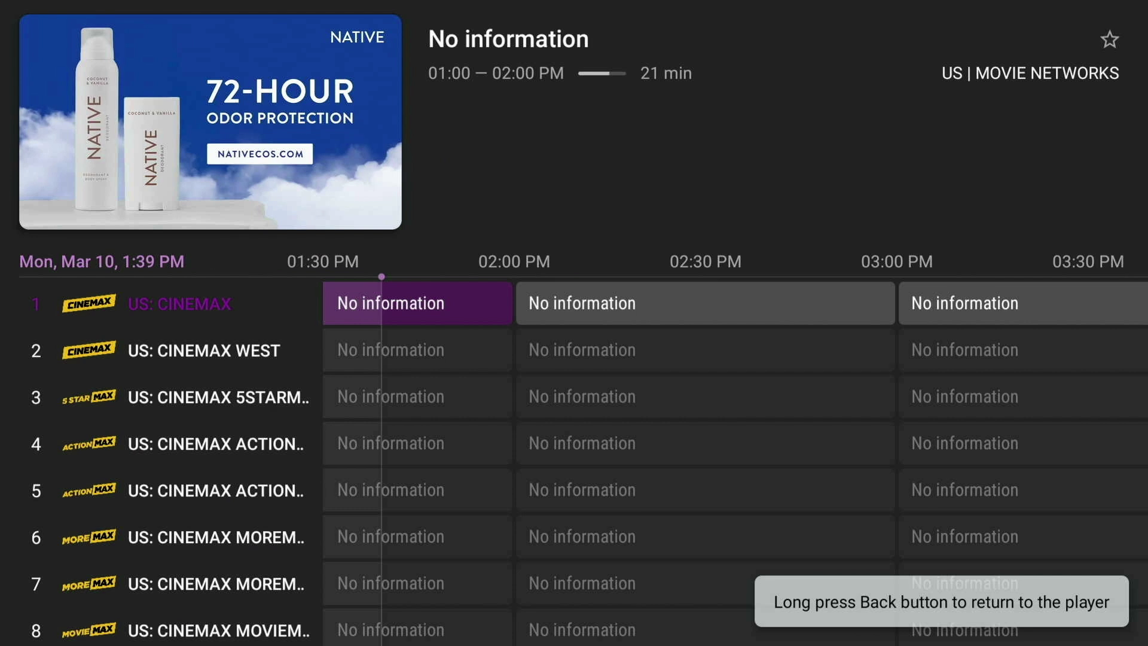
Step: Add US: CINEMAX to Favorites from its channel menu and bring back the channel groups
key(Menu)
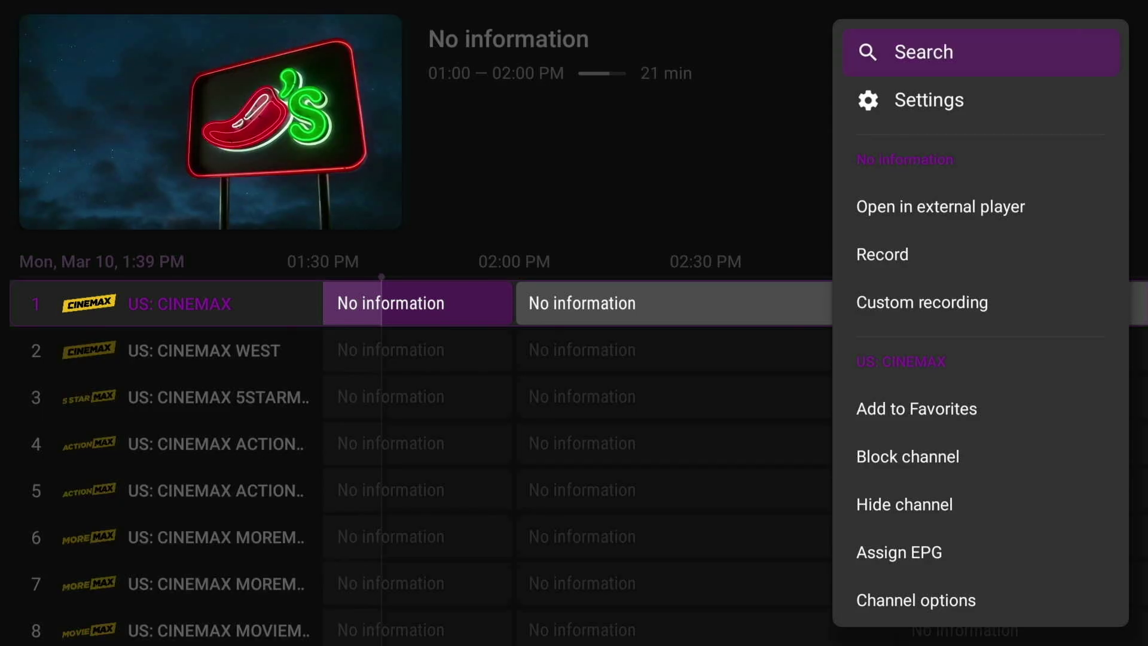
key(Down)
key(Down)
key(Down)
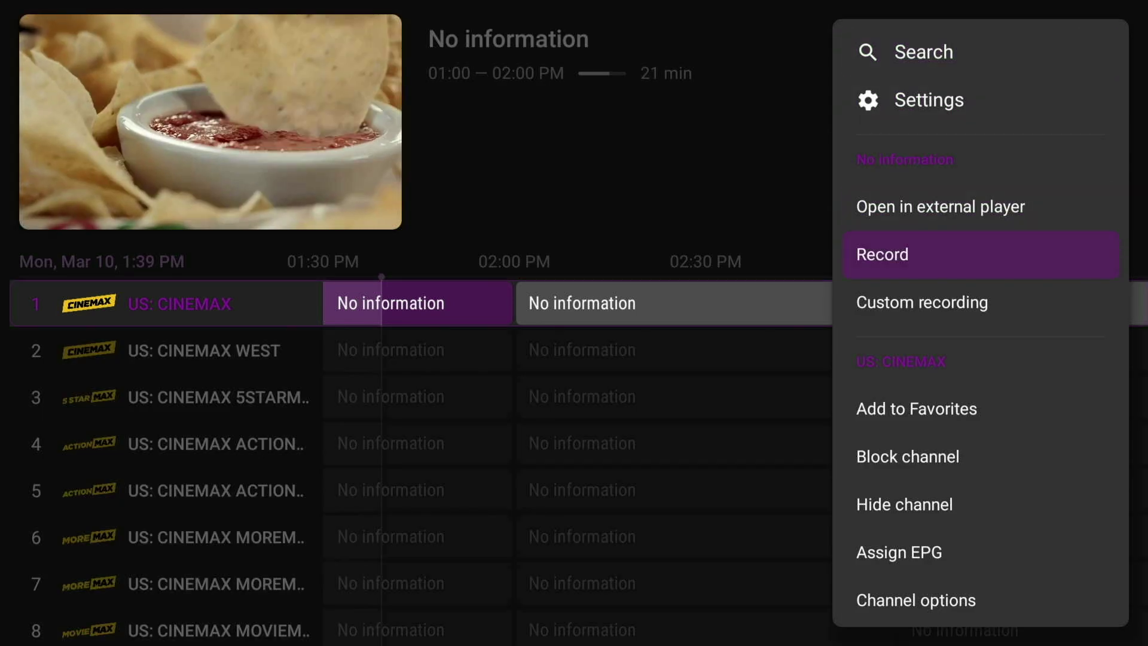
key(Down)
key(Down)
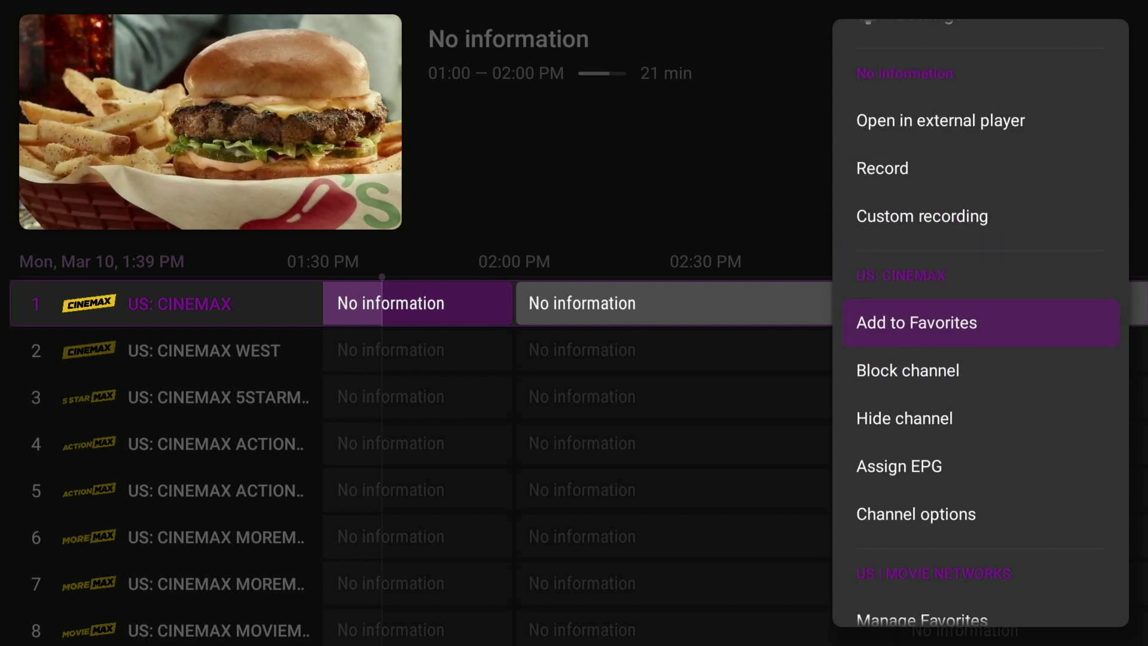
key(Return)
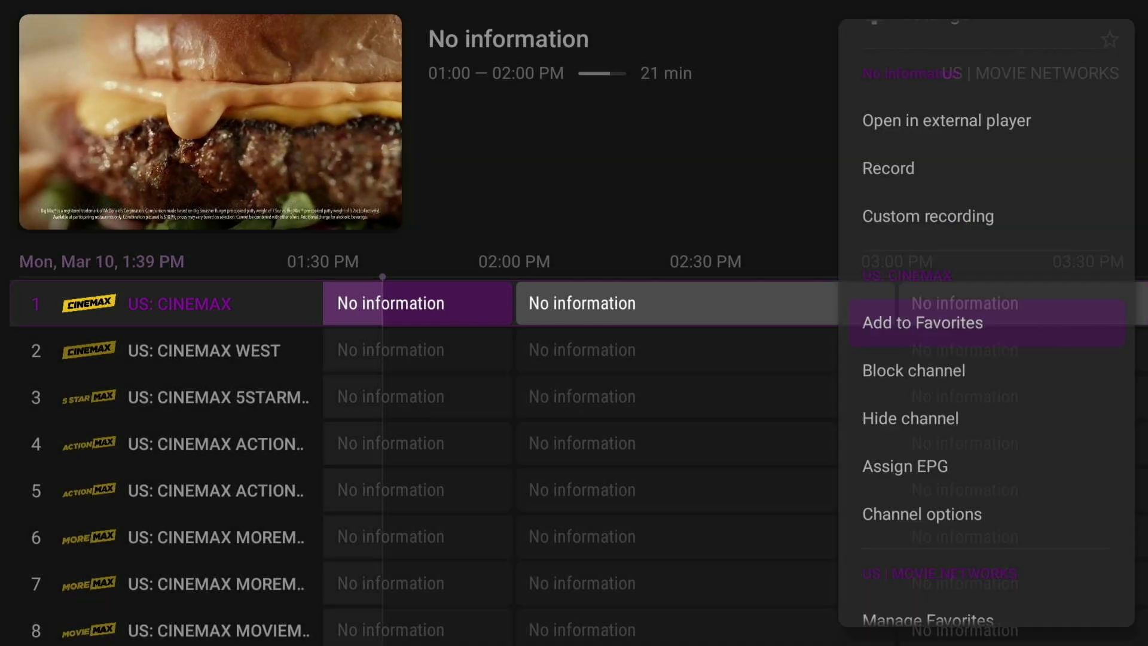
key(Left)
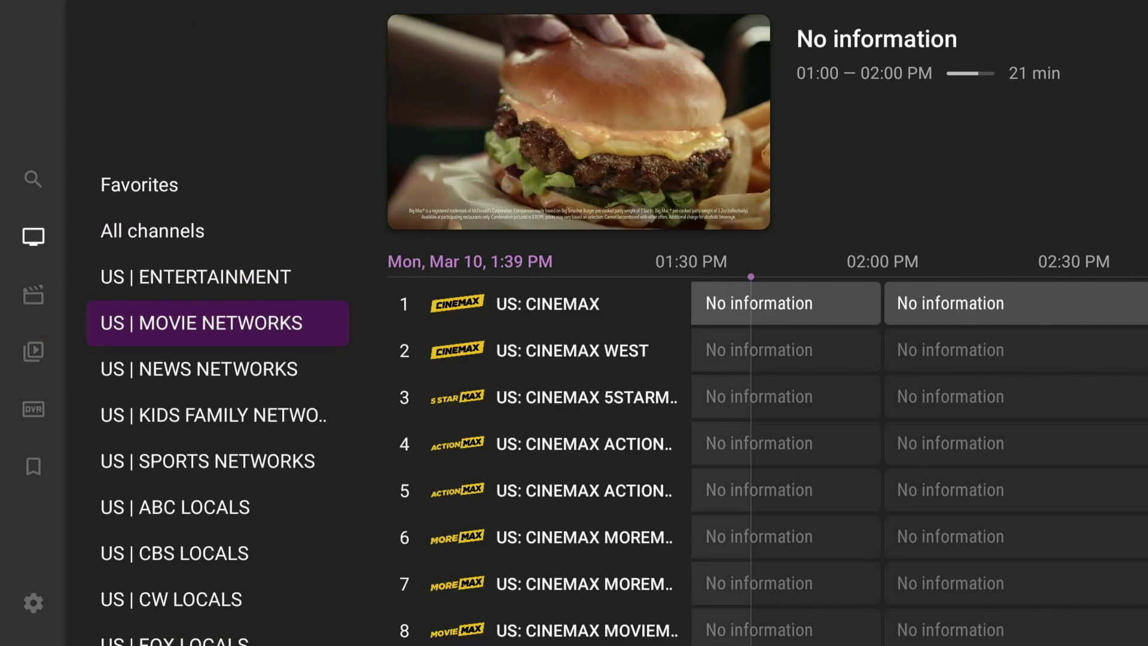
Step: Open the Movies library from the main section sidebar
key(Left)
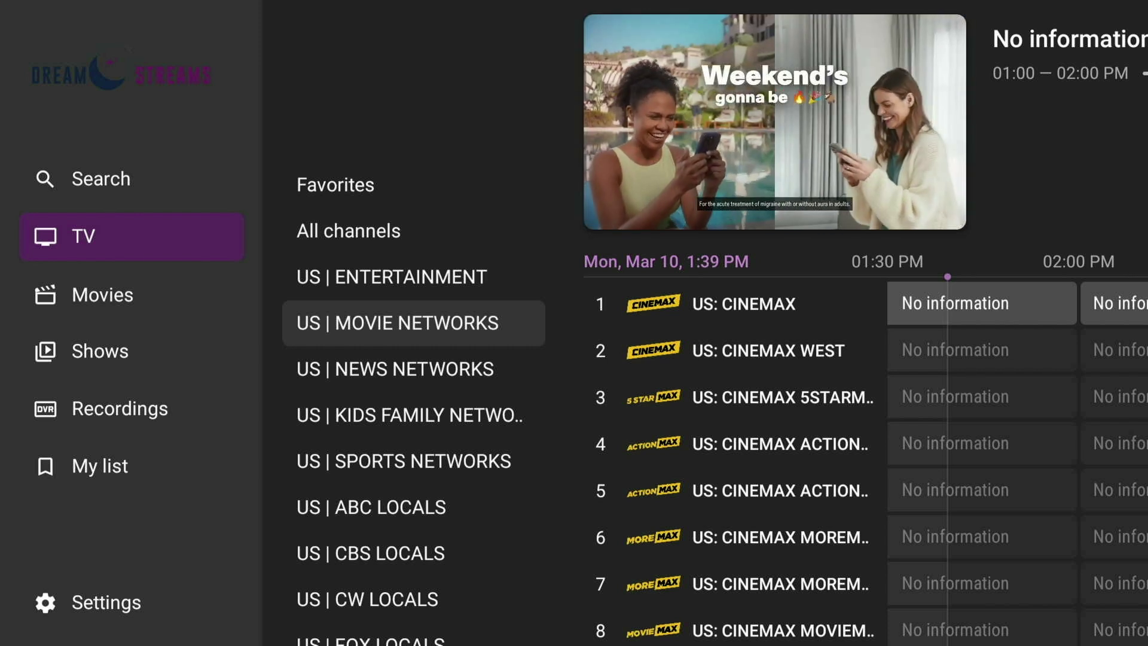
key(Right)
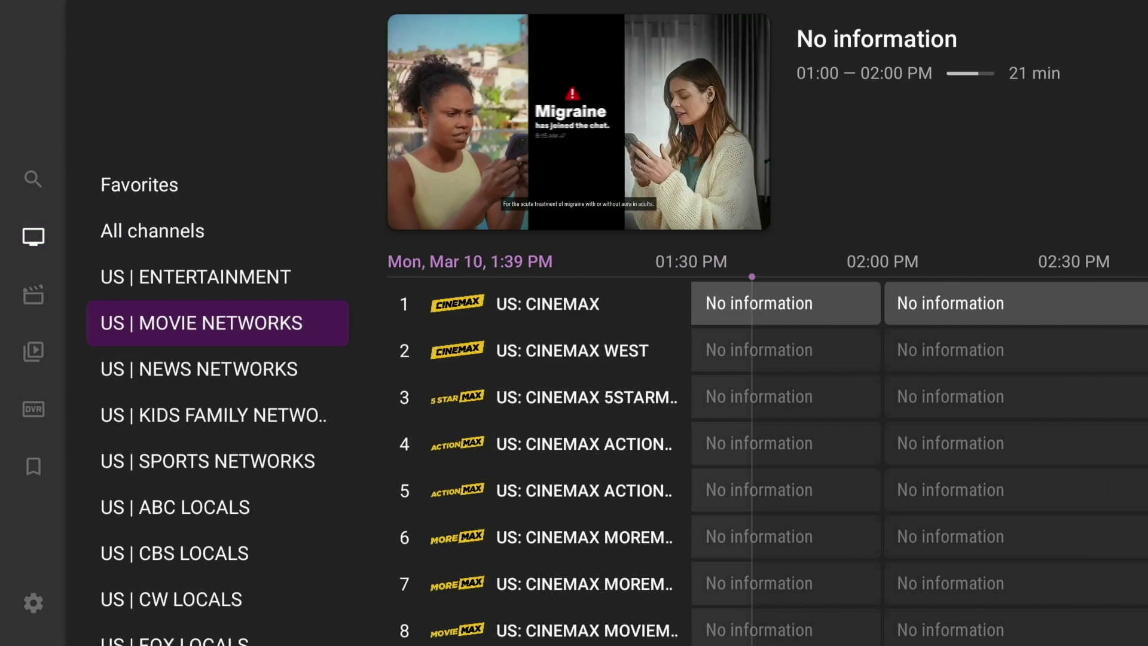
key(Left)
key(Down)
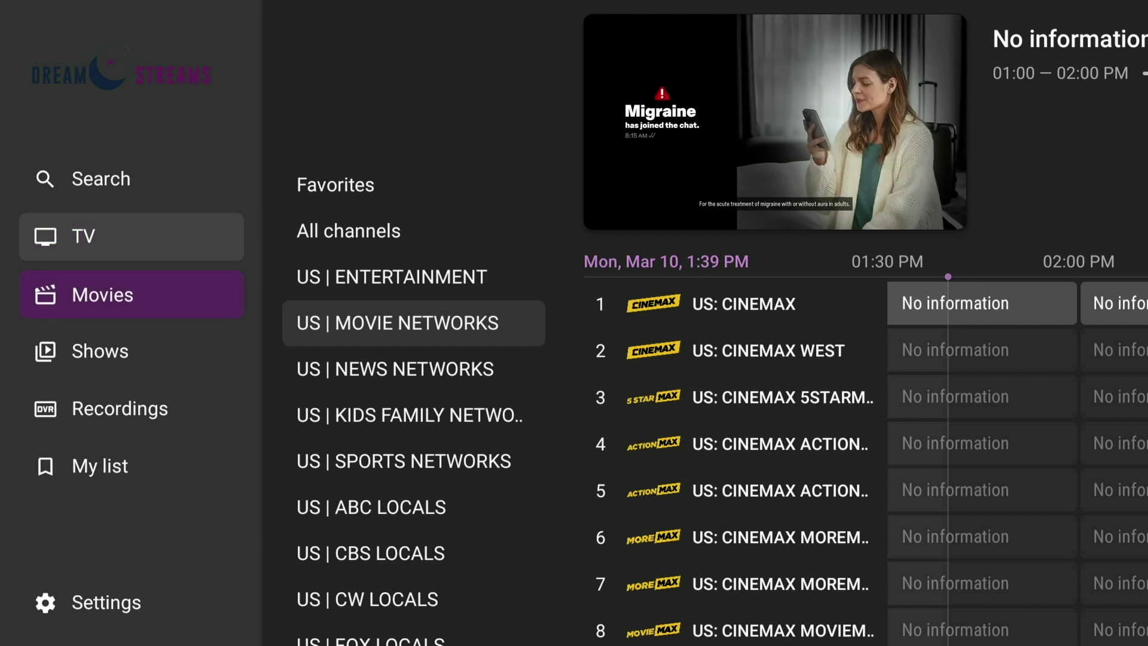
key(Return)
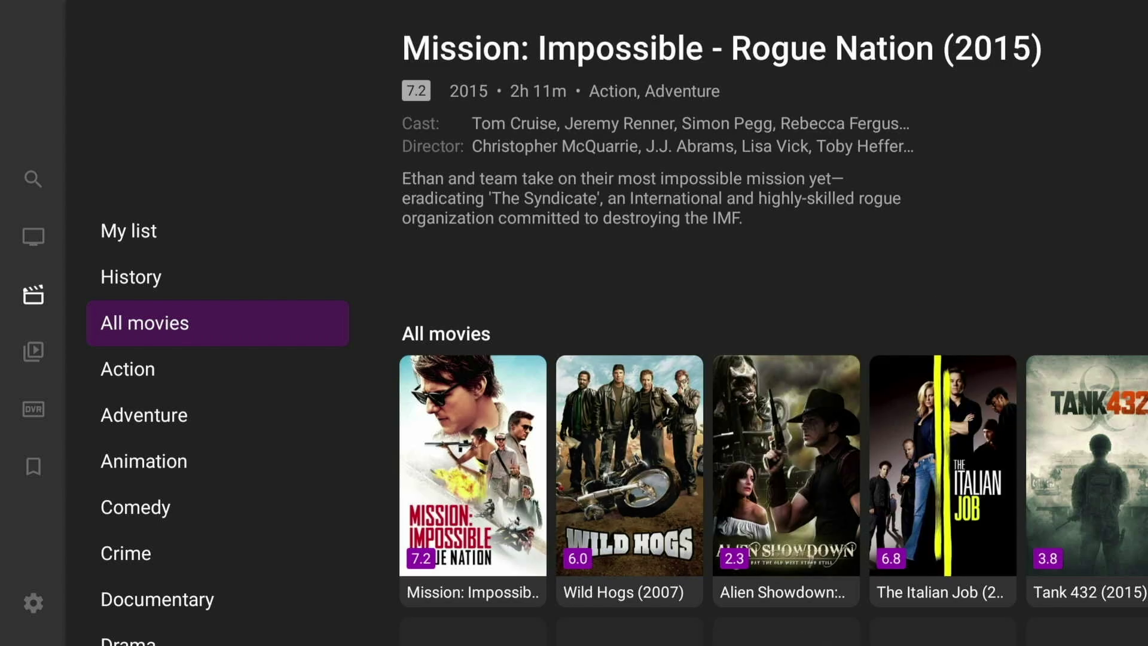
Step: Browse the All movies posters, then move focus down the sections toward Settings
key(Right)
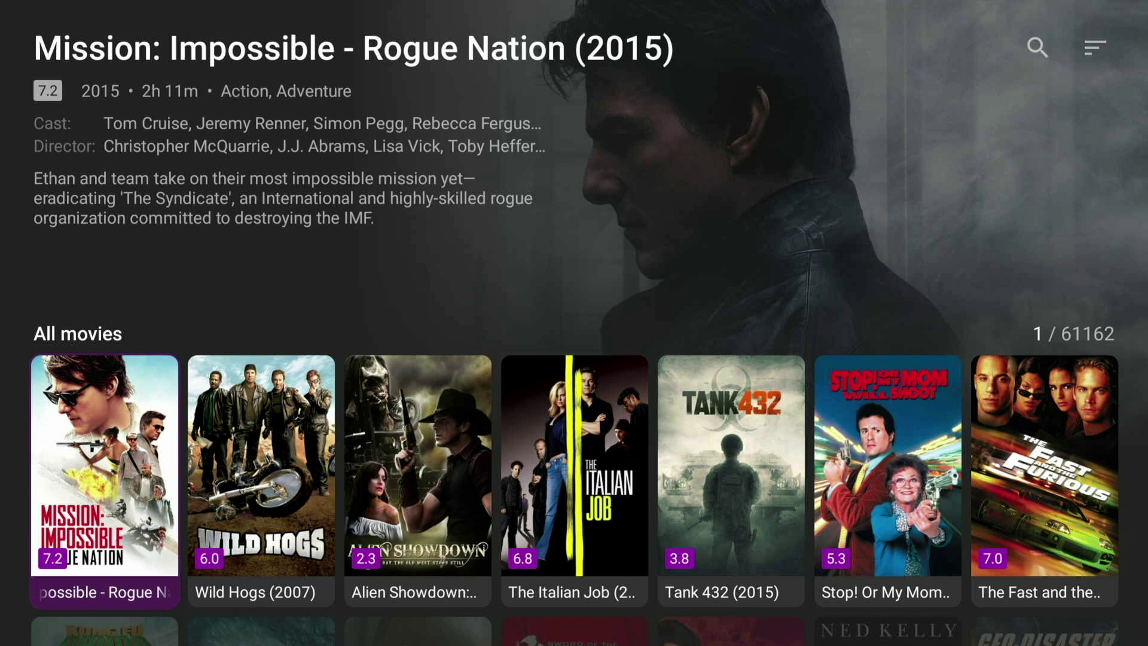
key(Left)
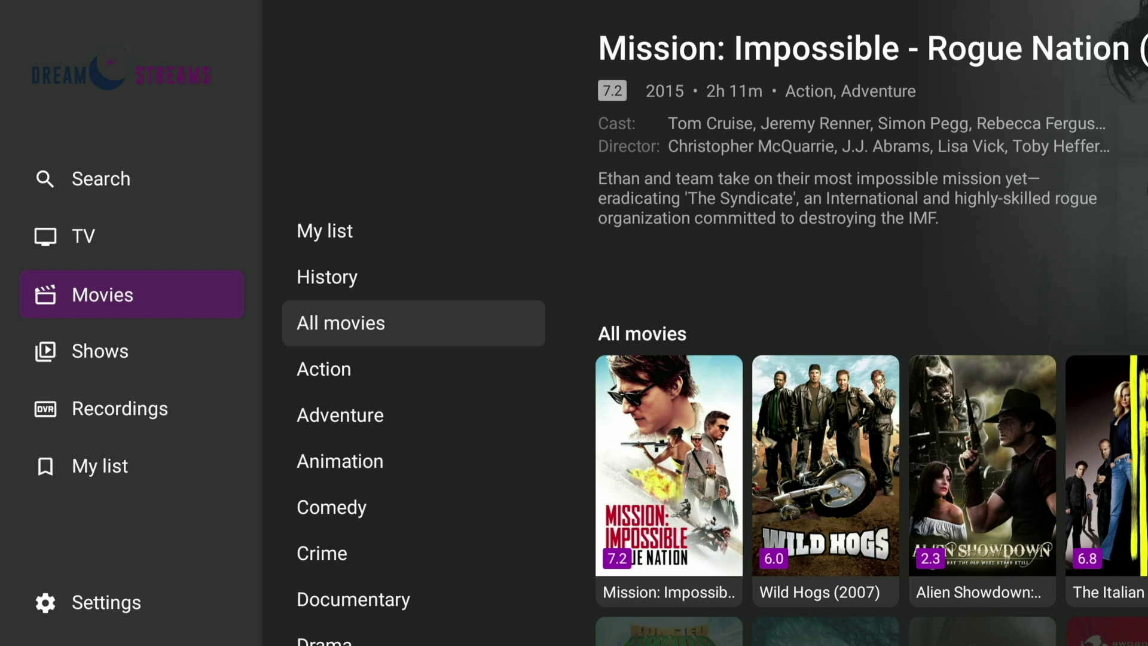
key(Down)
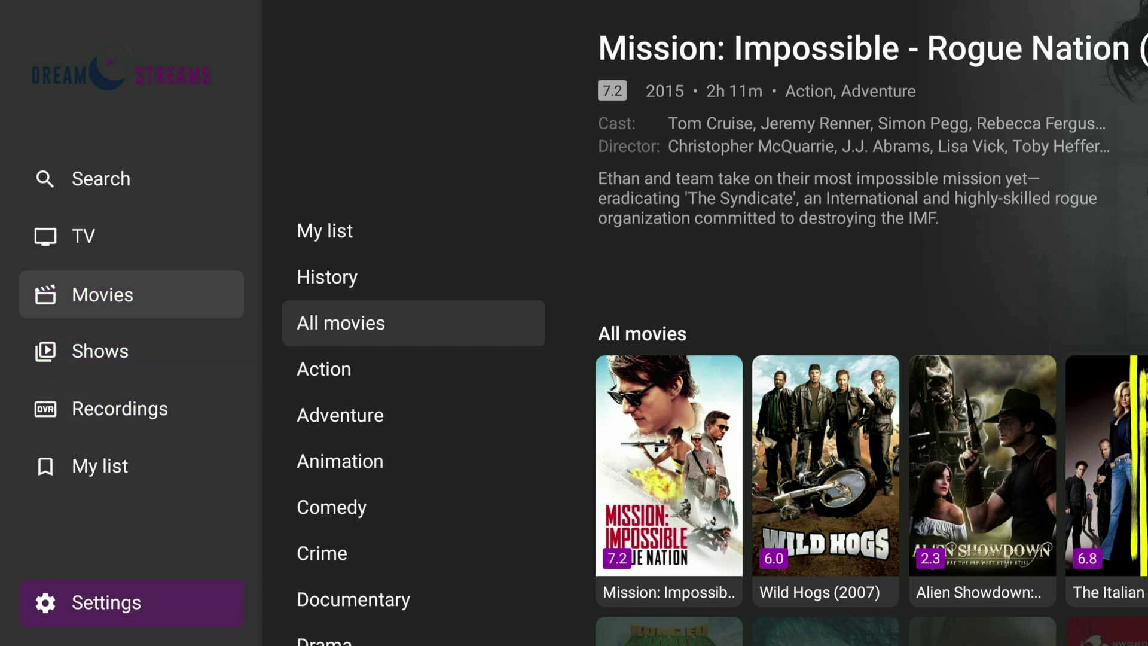
Step: Open Settings and review the EPG update options
key(Return)
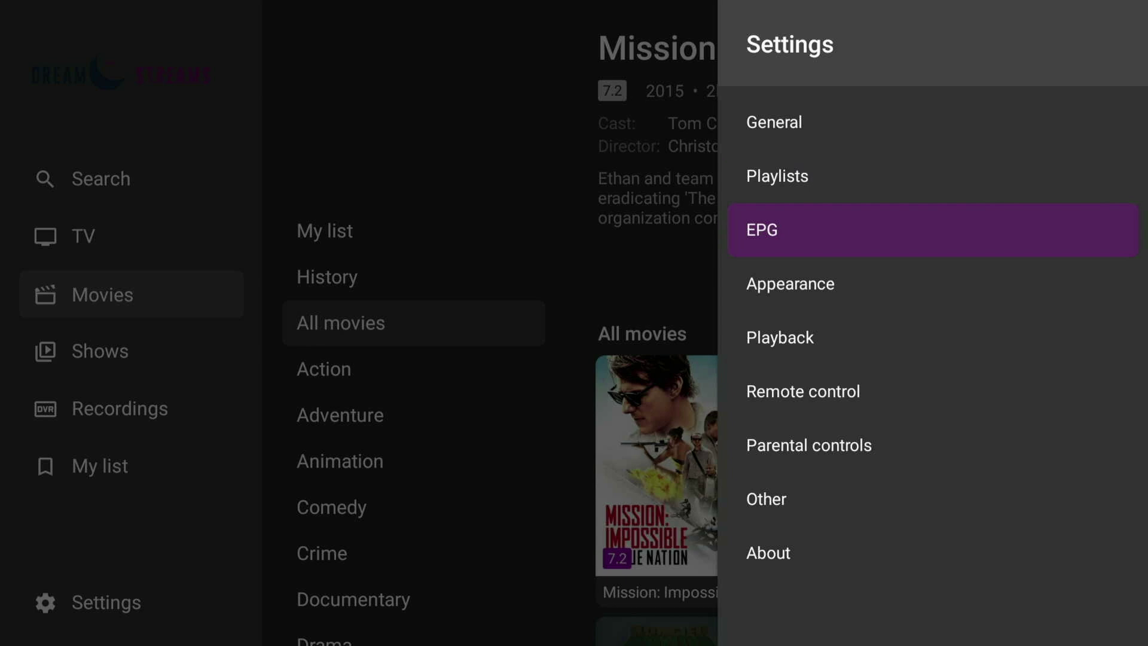
key(Return)
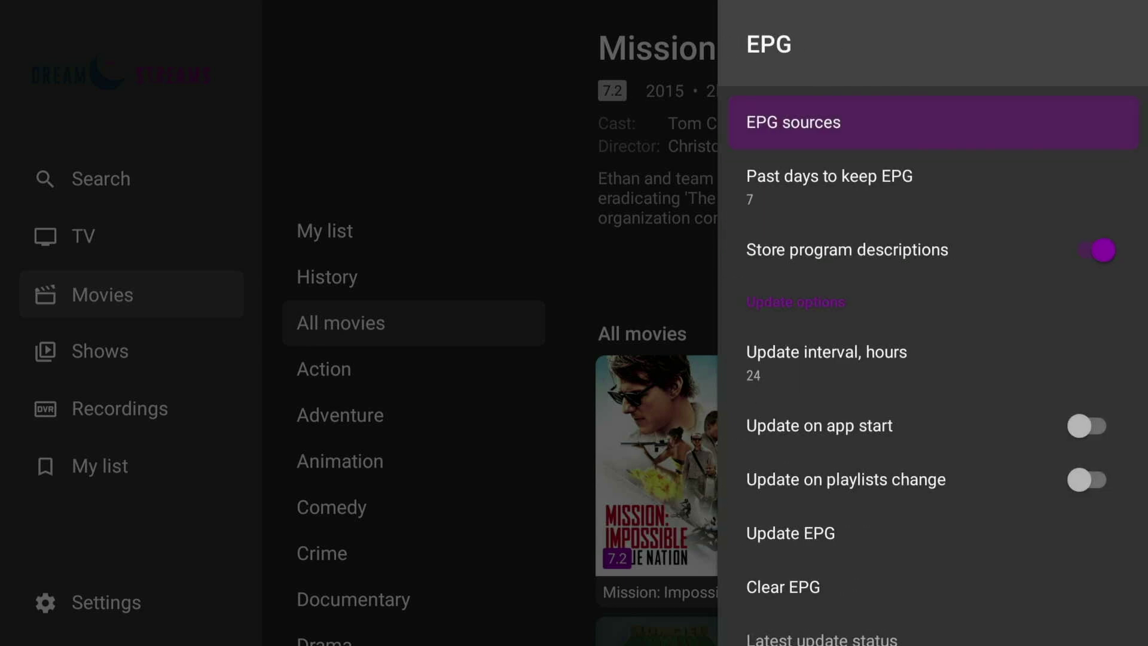
key(Down)
key(Down)
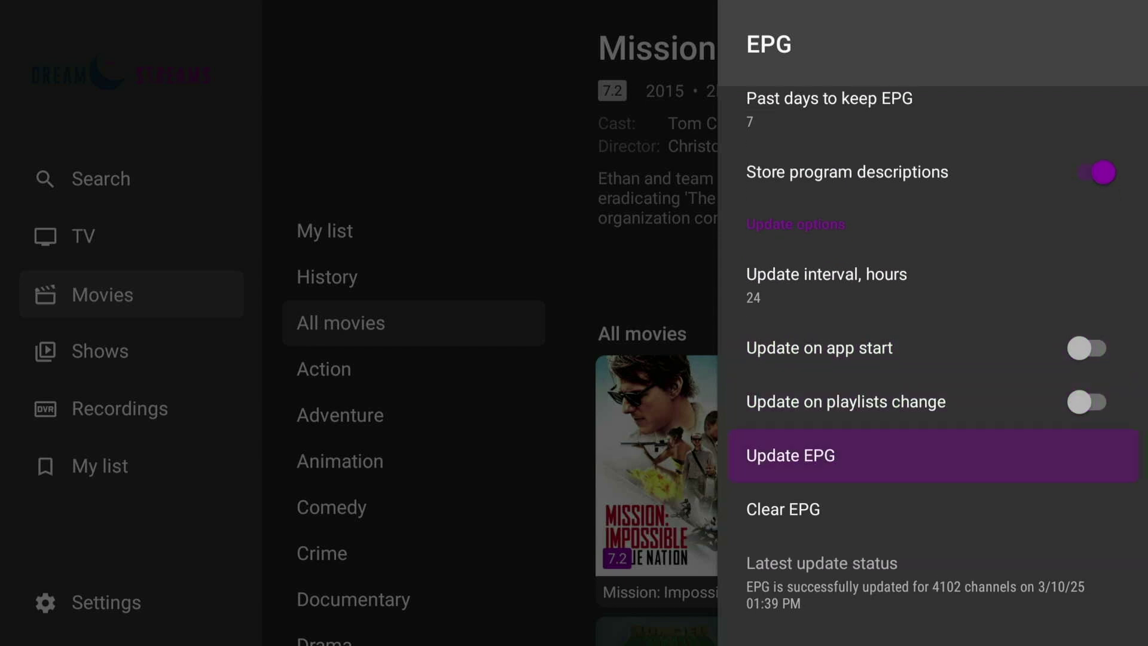
key(Up)
key(Up)
key(Up)
key(Up)
key(Up)
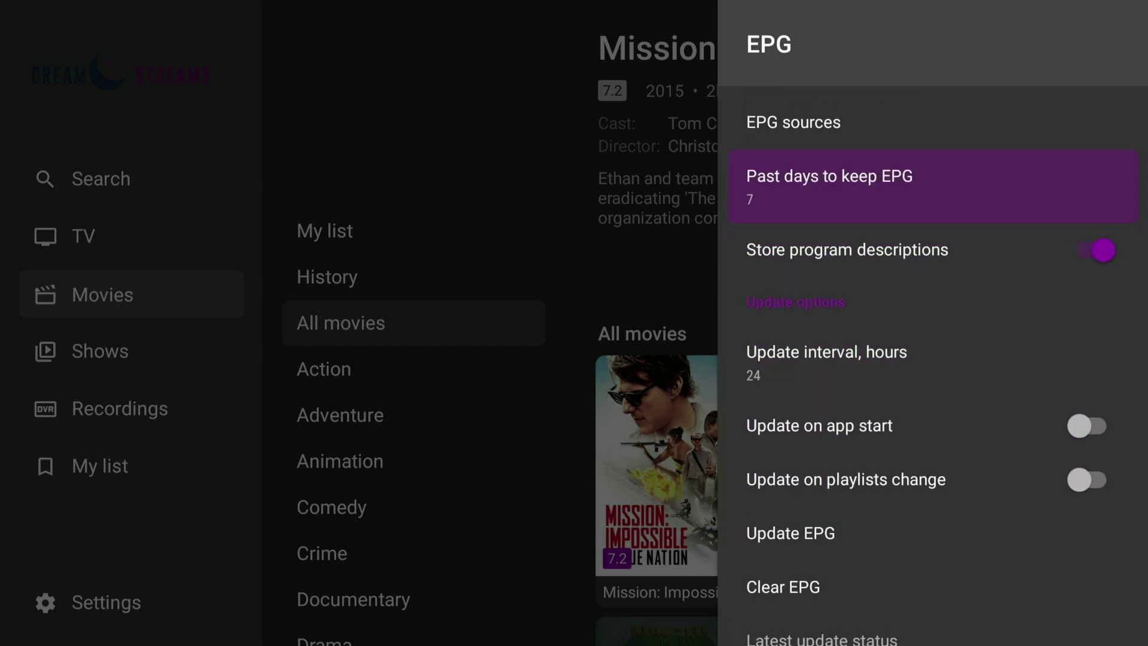
key(Escape)
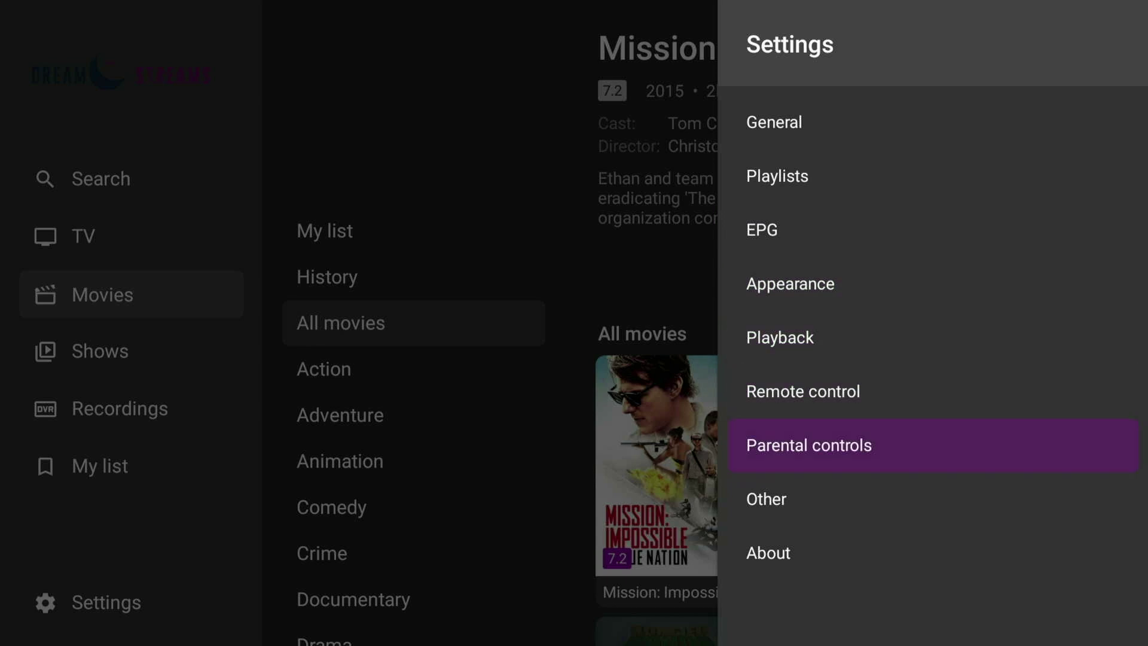
Step: Look through Parental controls and Appearance settings, then exit to the live TV guide
key(Return)
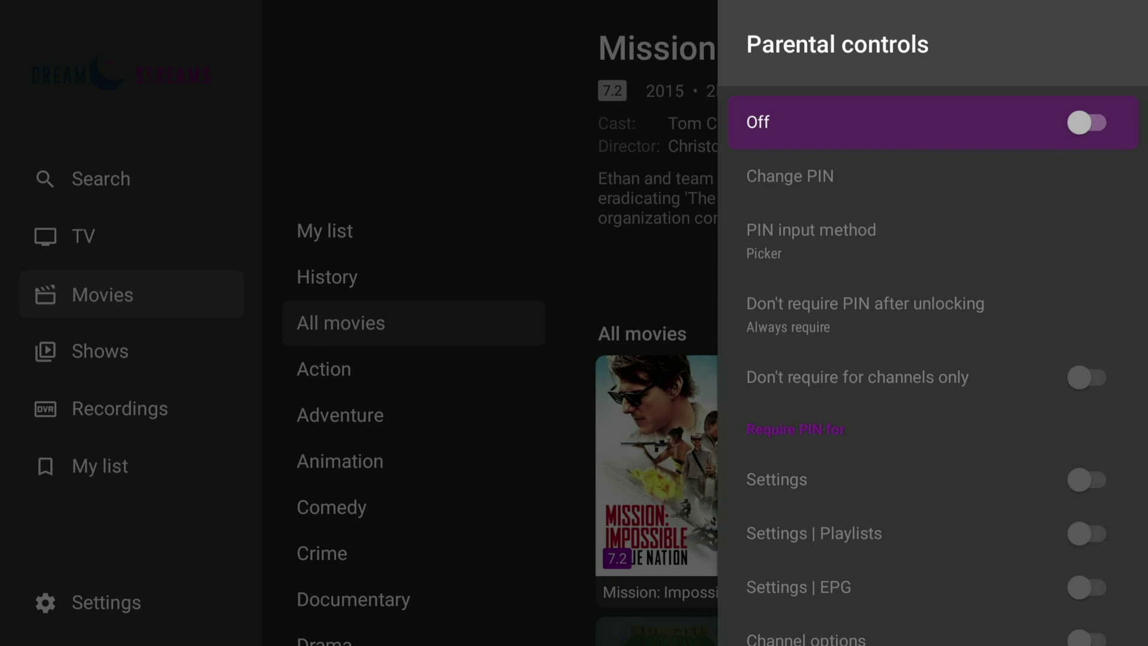
key(Escape)
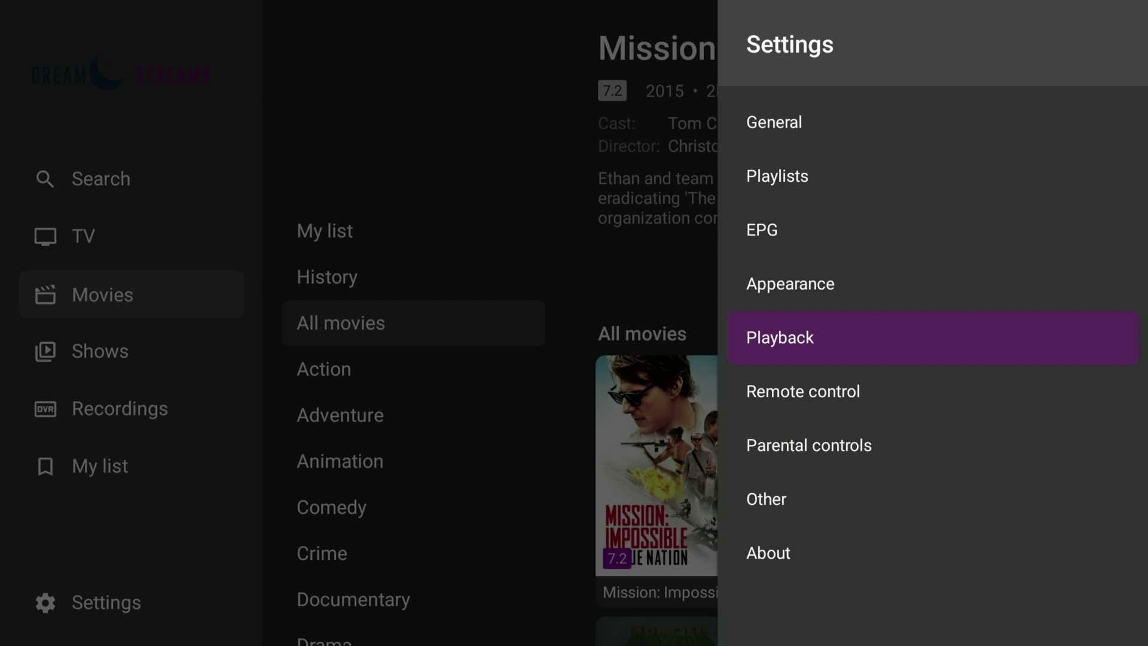
key(Return)
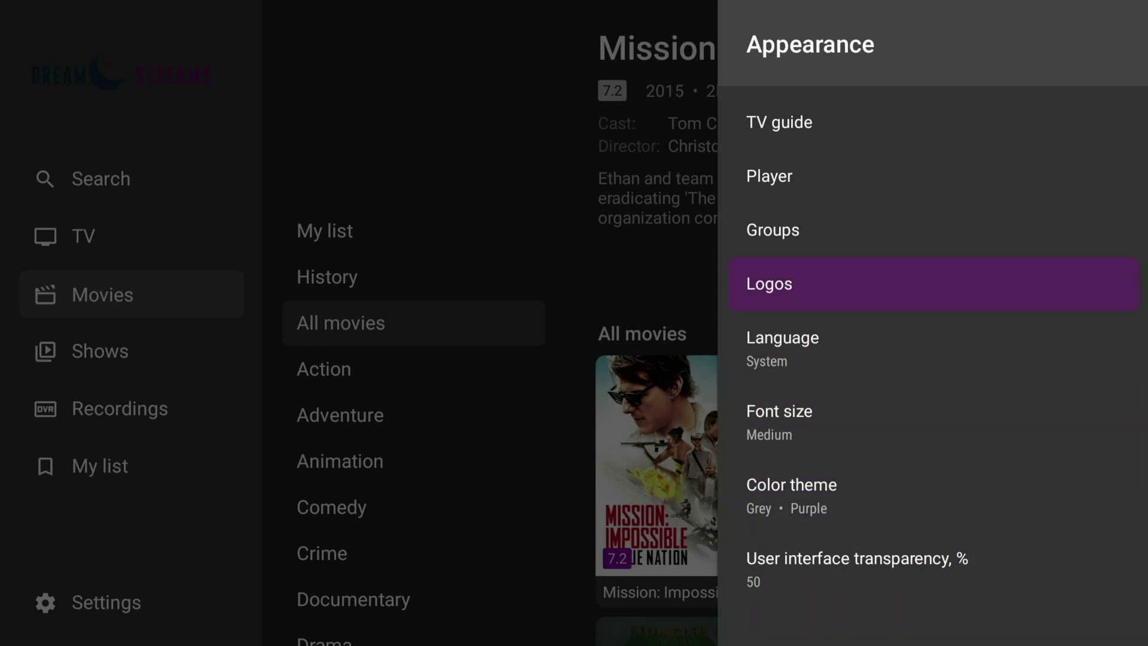
key(Escape)
key(Escape)
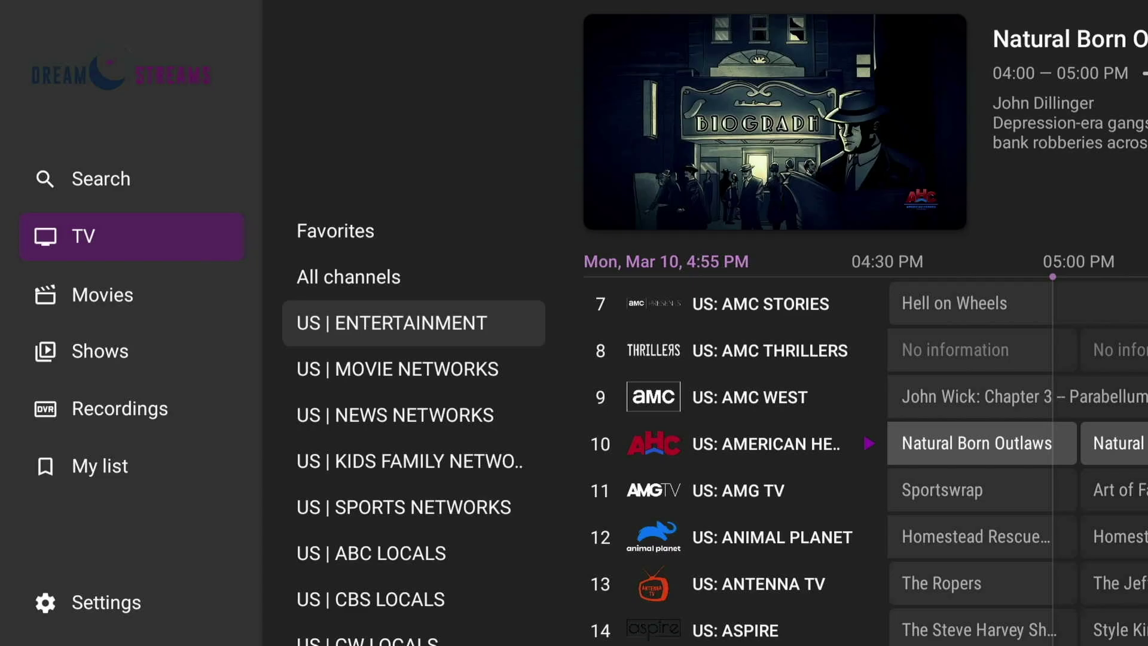